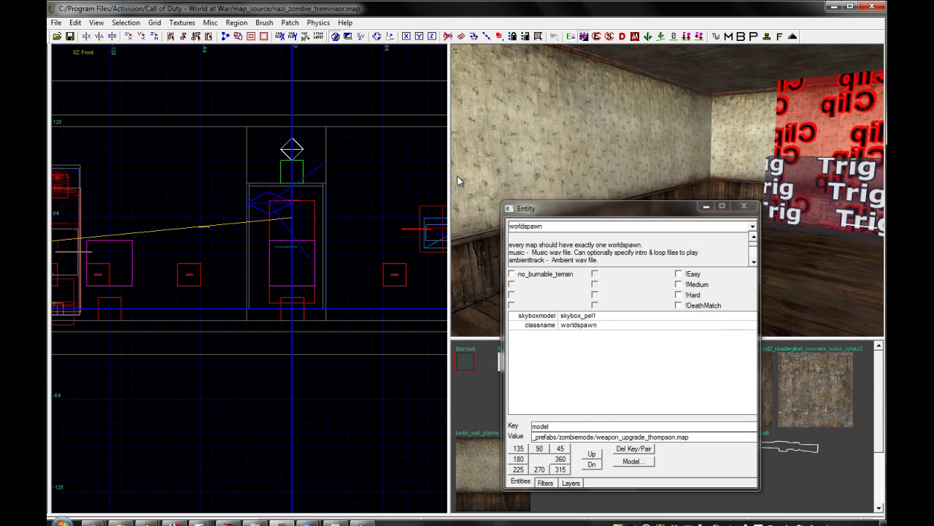
Minimize the entity window and raise the top of the light grid volume around the building to about z 400.
click(702, 208)
right_drag(705, 250, 703, 249)
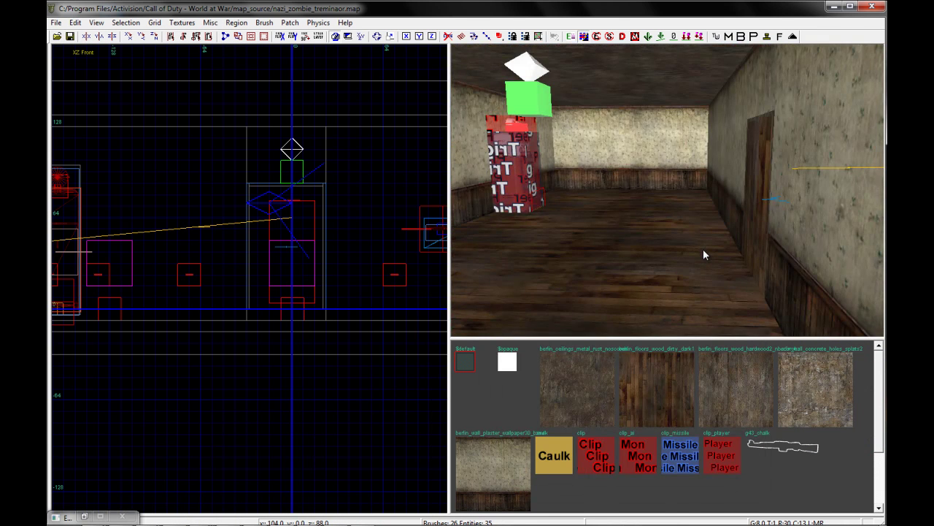
mouse_move(606, 214)
right_down()
mouse_move(614, 230)
mouse_move(681, 208)
right_up()
shift+click(690, 198)
scroll(181, 234, down, 5)
right_drag(190, 204, 219, 222)
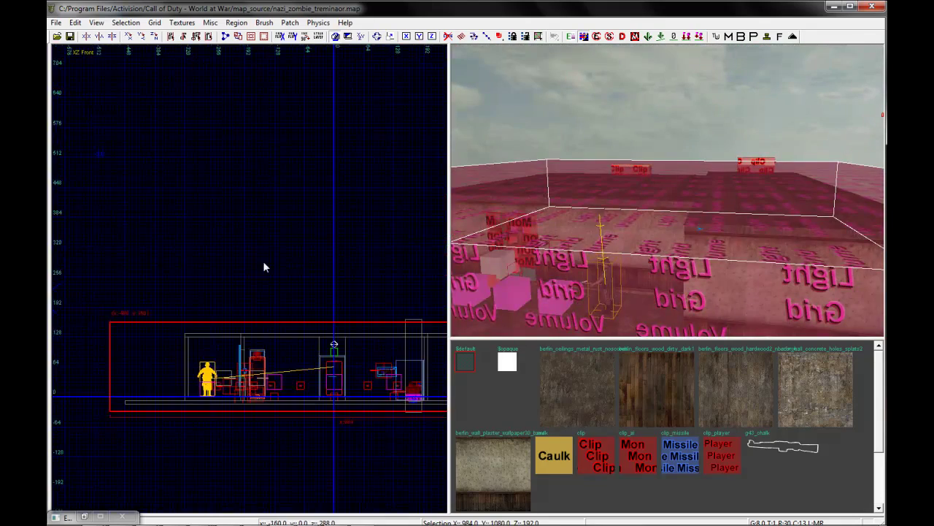
drag(335, 287, 362, 167)
key(Escape)
right_drag(662, 231, 667, 239)
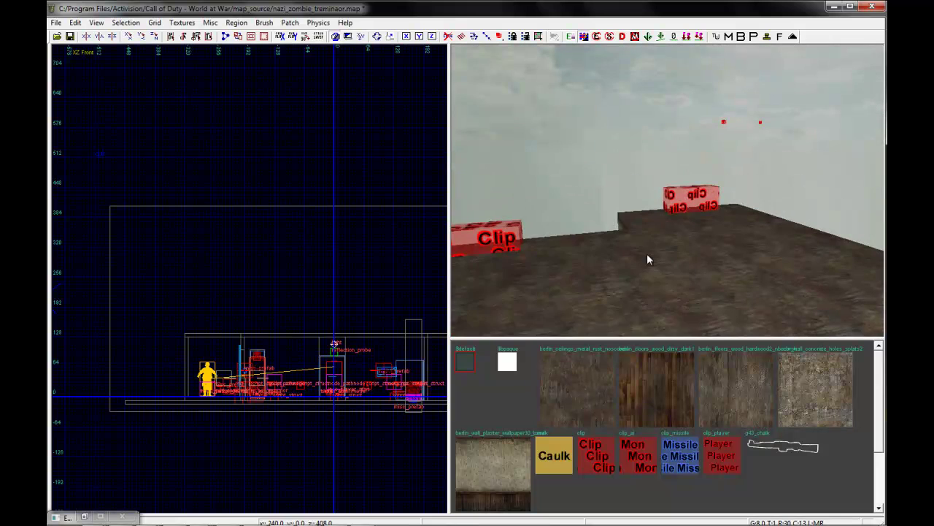
Hide the two flat ceiling brushes that cover the building's rooms.
shift+click(628, 285)
key(h)
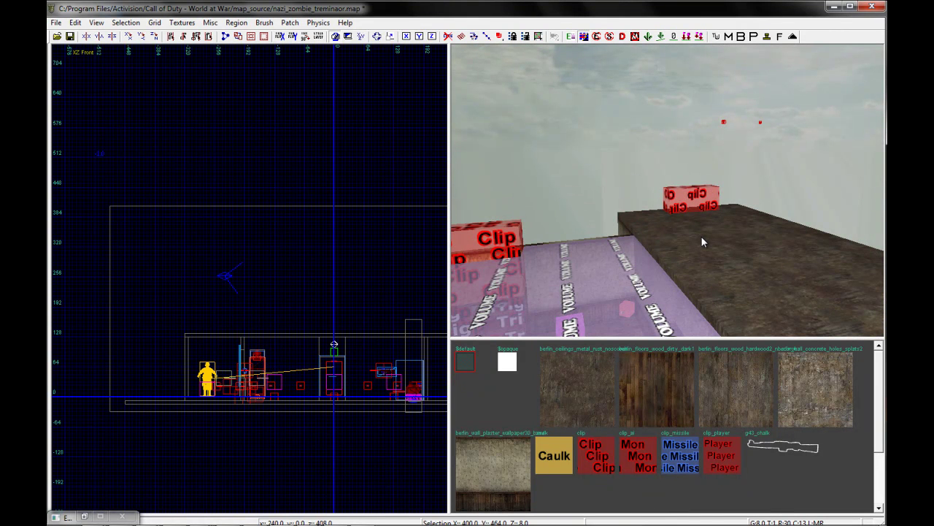
shift+click(701, 236)
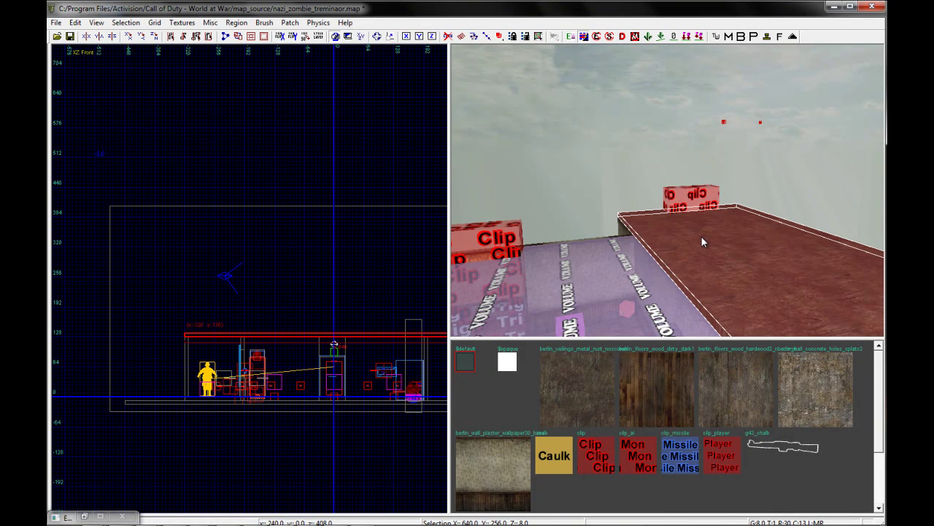
key(h)
With grid size 32, draw a 384 by 448 brush in the top view over the inner footprint of the northern room.
right_drag(701, 237, 693, 240)
scroll(373, 306, down, 3)
key(ctrl+Tab)
key(ctrl+Tab)
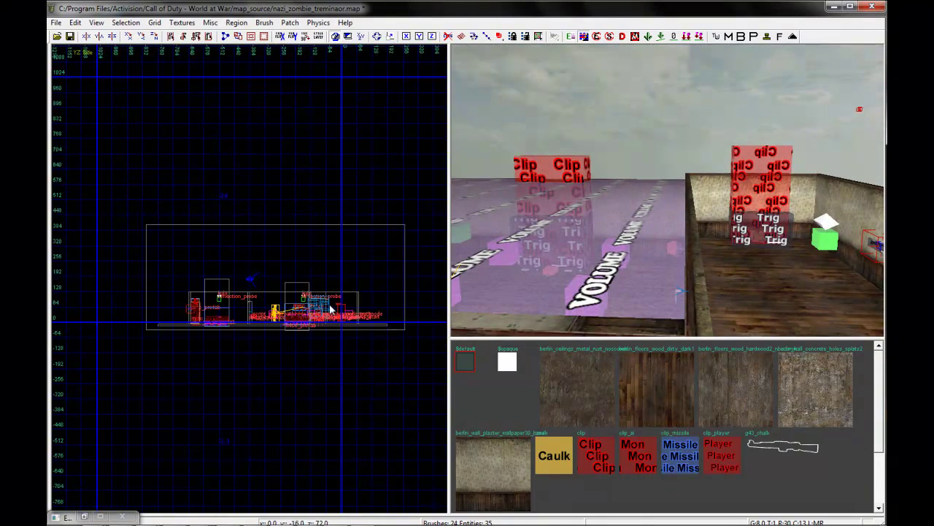
key(6)
right_drag(228, 234, 179, 243)
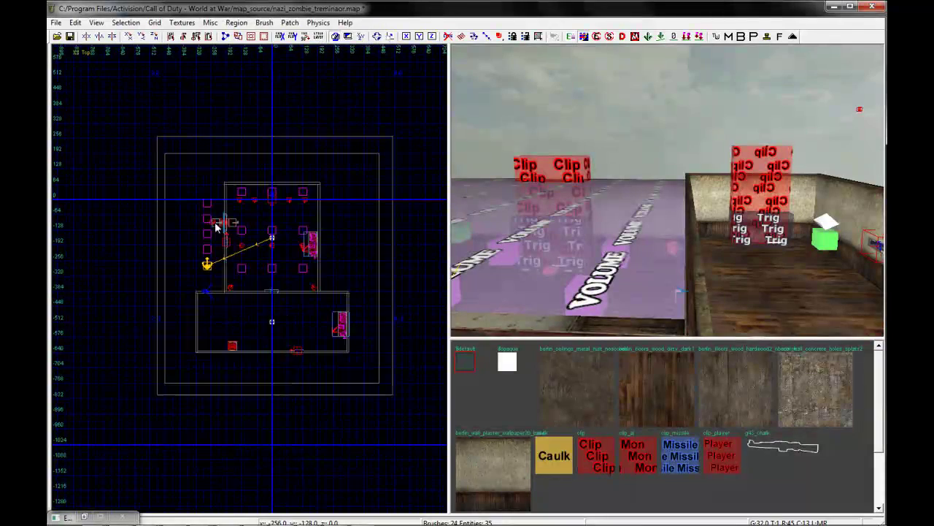
scroll(233, 199, up, 2)
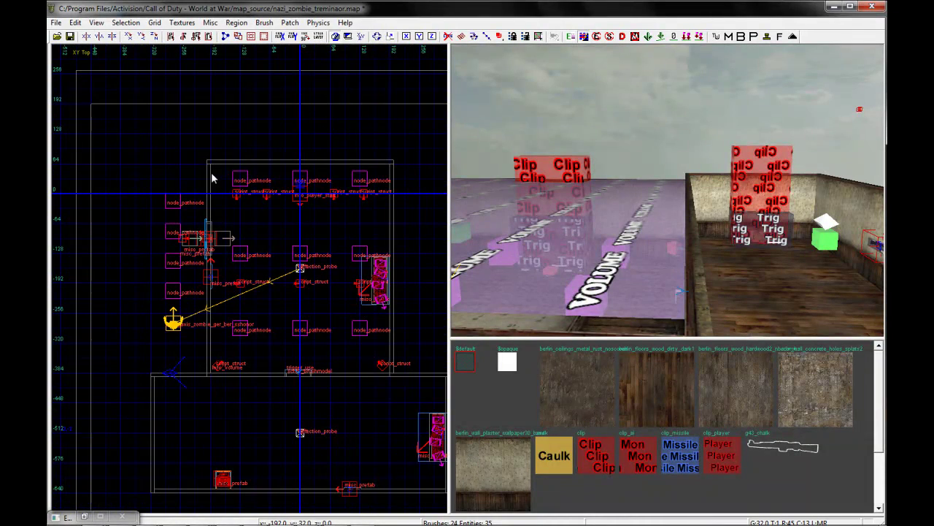
mouse_move(211, 165)
mouse_down()
mouse_move(339, 313)
mouse_move(402, 369)
mouse_up()
scroll(402, 369, up, 6)
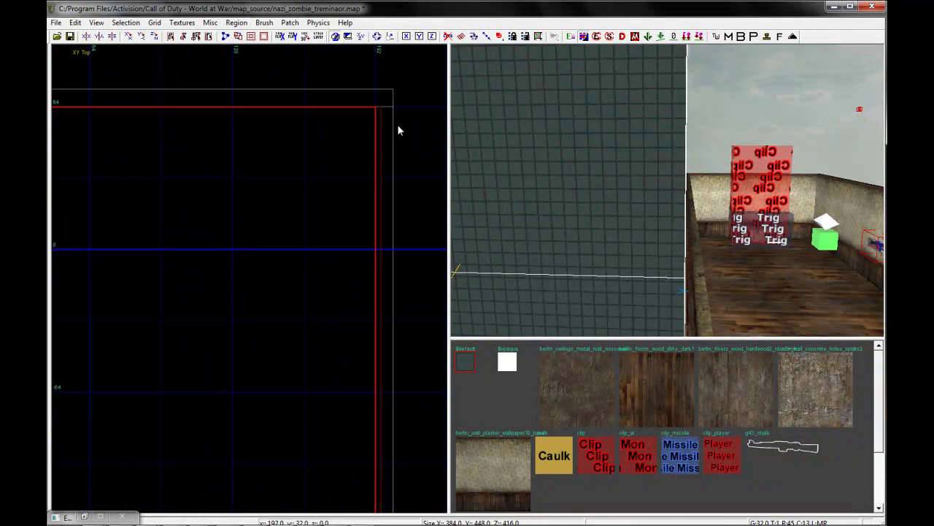
scroll(383, 247, down, 3)
mouse_move(383, 247)
right_down()
mouse_move(282, 229)
mouse_move(204, 235)
right_up()
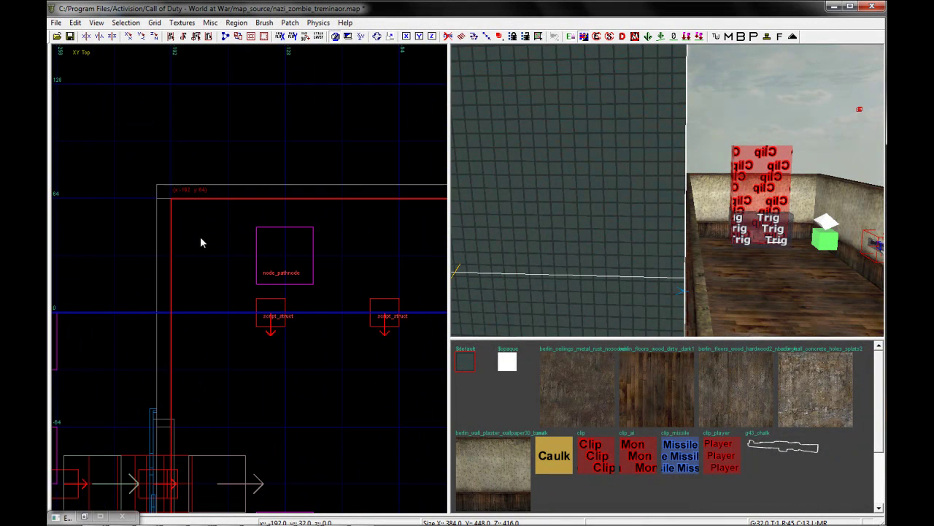
scroll(188, 308, down, 3)
right_drag(214, 361, 208, 402)
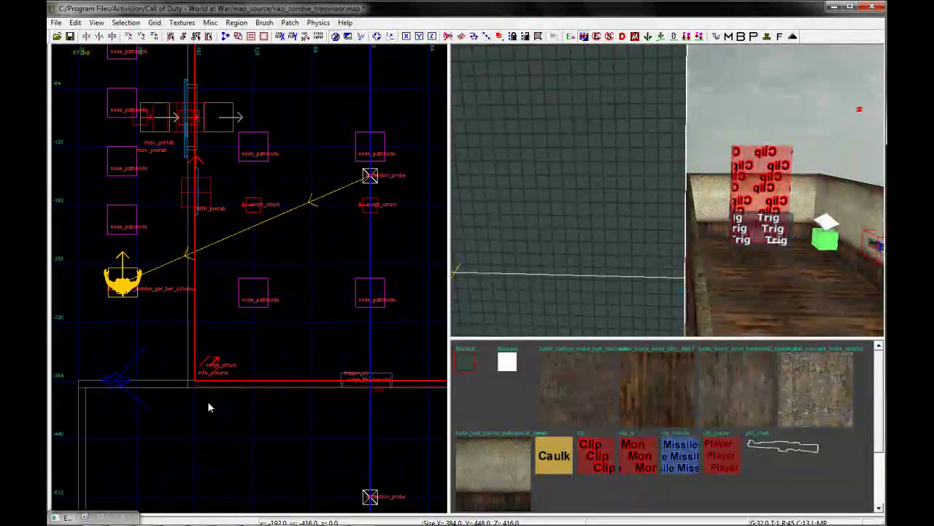
In the front view, raise the bottom of the new brush to the top of the walls at z 128.
mouse_move(663, 284)
right_down()
mouse_move(684, 273)
mouse_move(677, 277)
right_up()
key(ctrl+Tab)
scroll(309, 319, down, 5)
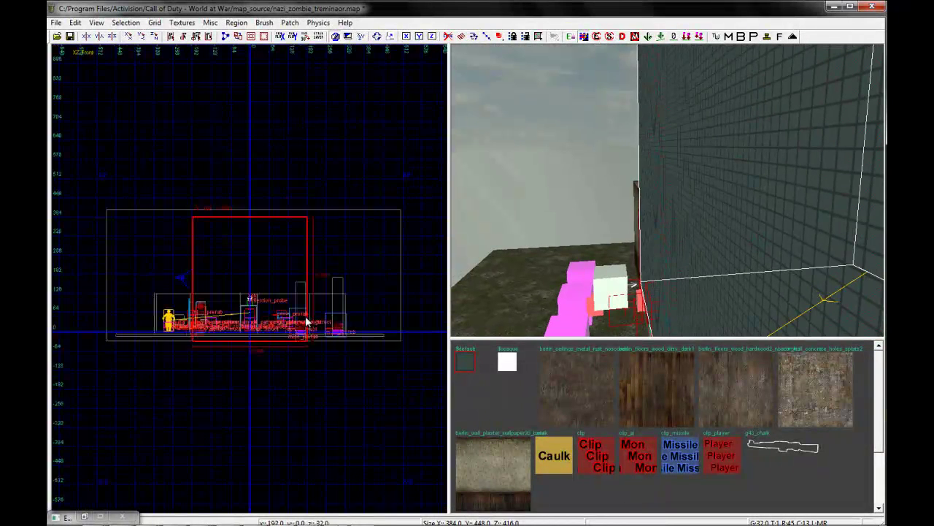
drag(239, 377, 242, 330)
scroll(181, 307, up, 7)
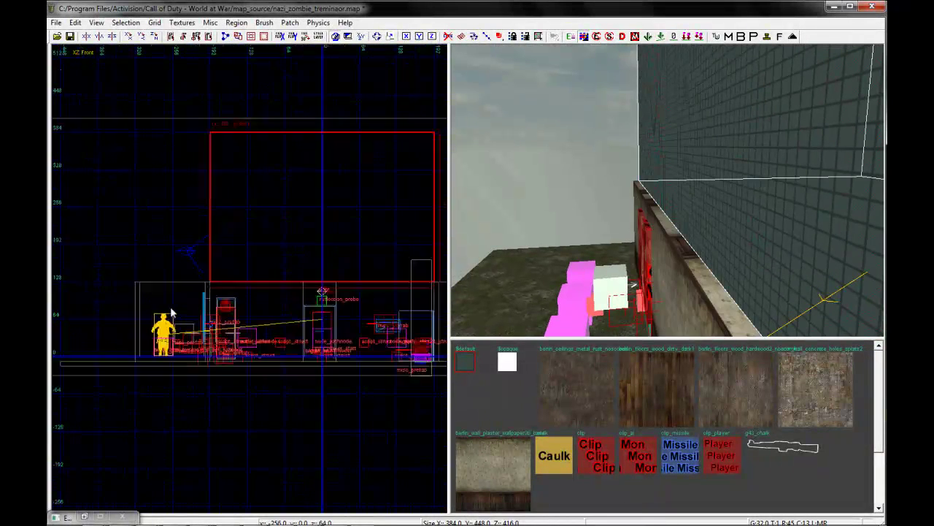
Lower the top of the new brush to z 224, making it 96 units high.
right_drag(239, 219, 239, 218)
scroll(239, 218, down, 3)
right_drag(304, 336, 312, 275)
scroll(312, 275, down, 2)
drag(305, 127, 310, 174)
right_drag(615, 191, 622, 177)
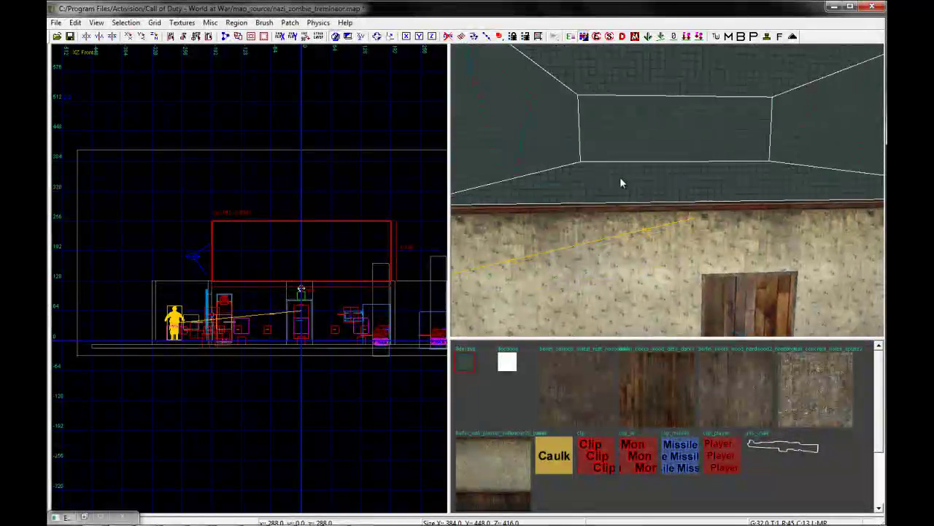
drag(245, 152, 247, 162)
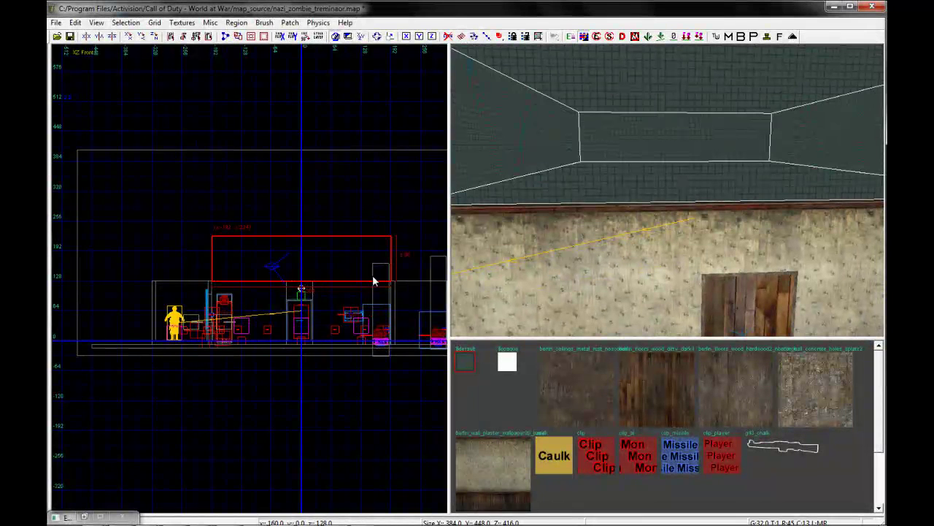
Start a clip line at the brush's lower west corner (x -192, z 128), running diagonally up toward its top edge.
right_drag(646, 149, 643, 166)
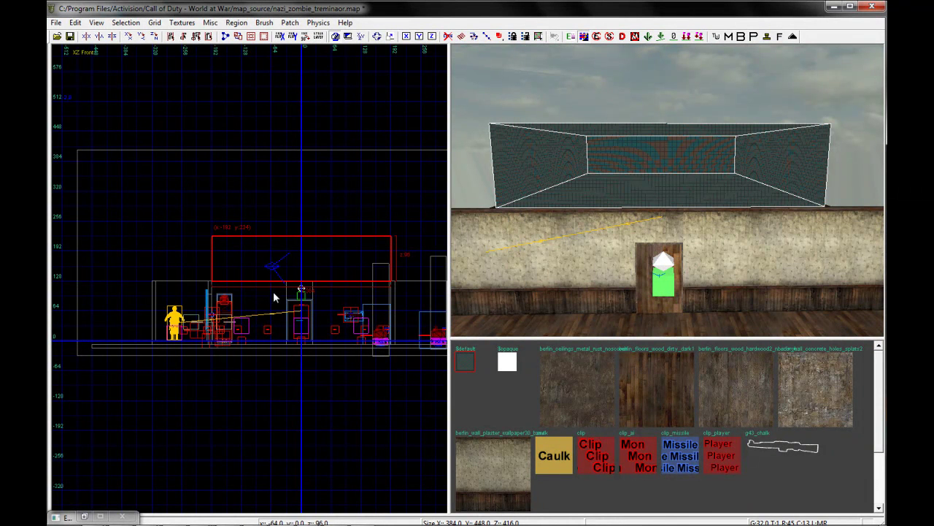
scroll(278, 289, up, 4)
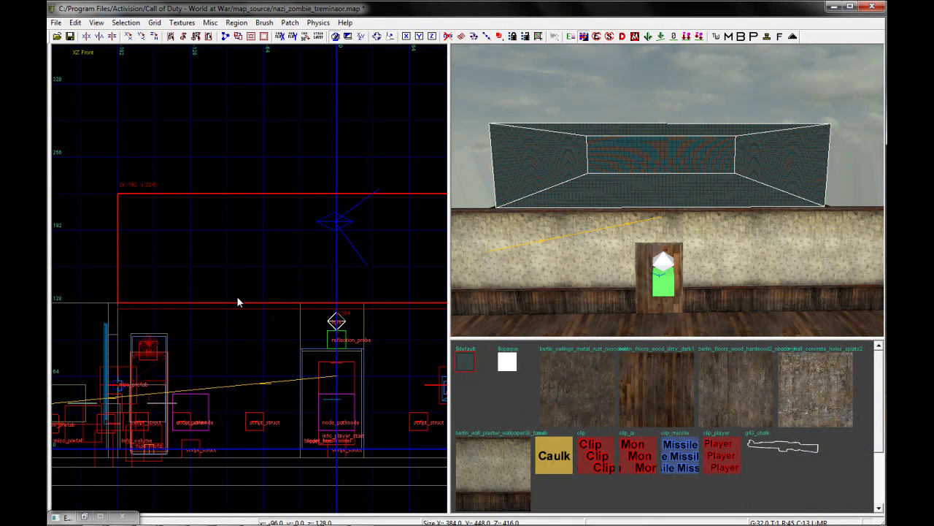
scroll(156, 301, down, 2)
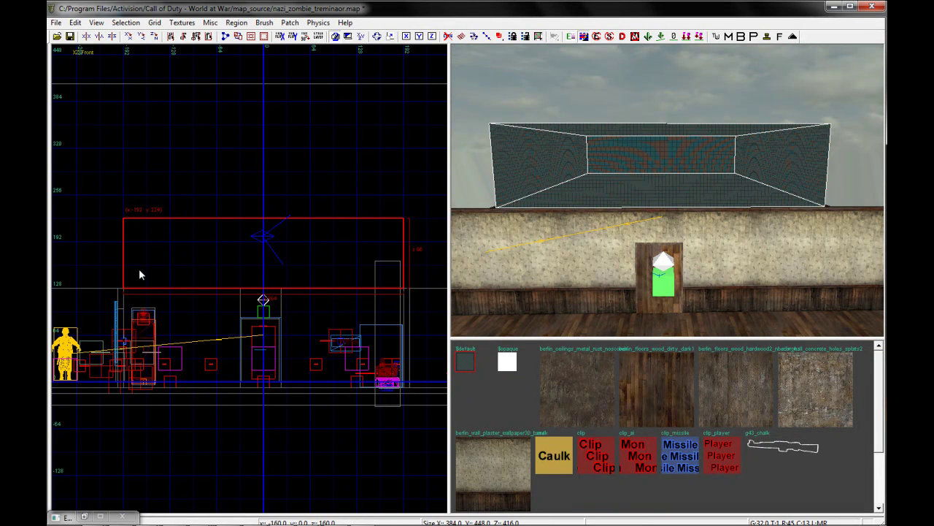
scroll(117, 298, up, 1)
scroll(121, 299, up, 5)
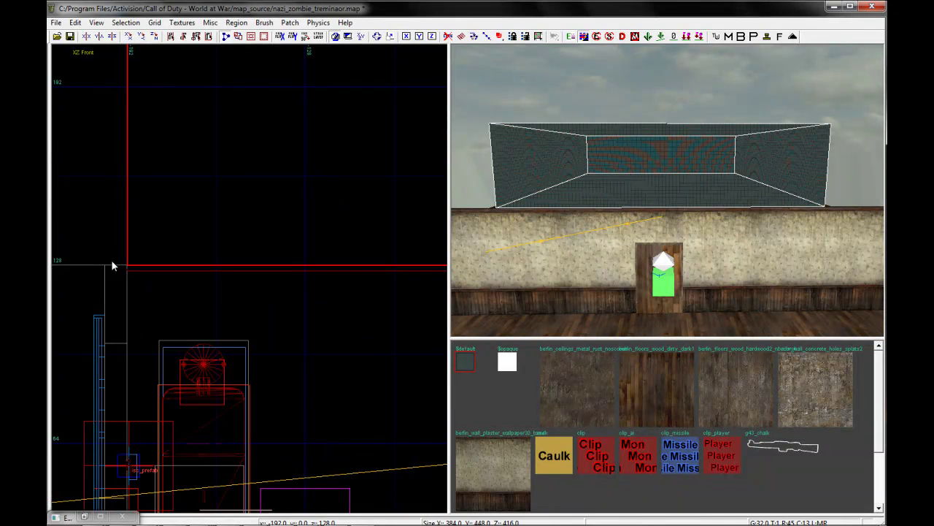
scroll(113, 266, up, 3)
scroll(144, 258, up, 2)
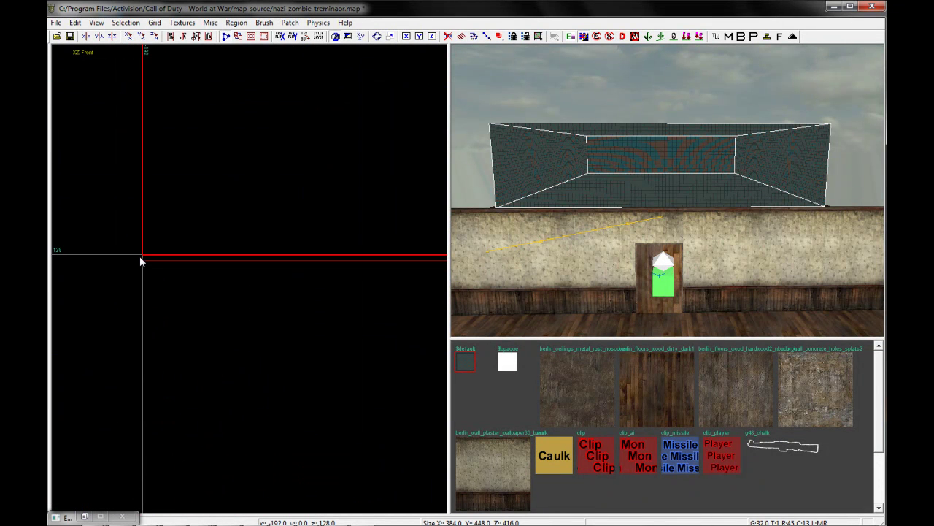
scroll(312, 234, down, 5)
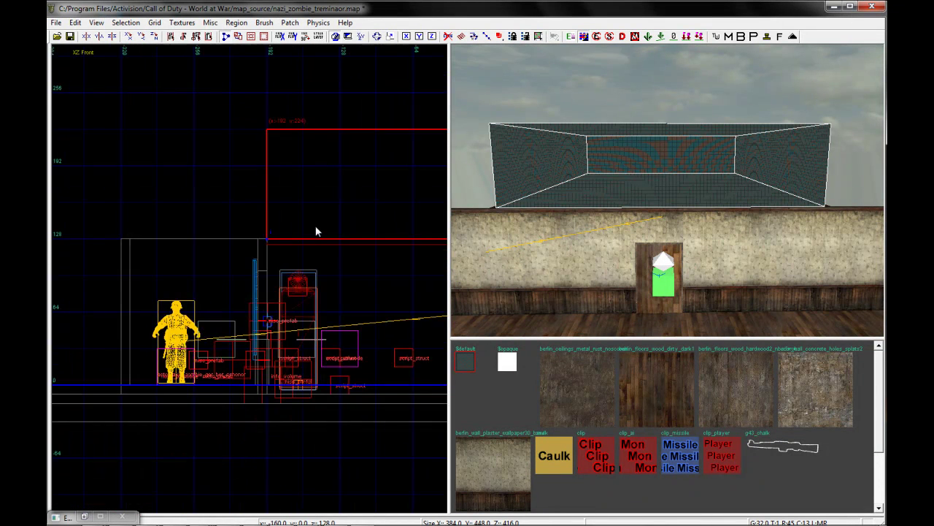
right_drag(356, 175, 315, 203)
click(323, 187)
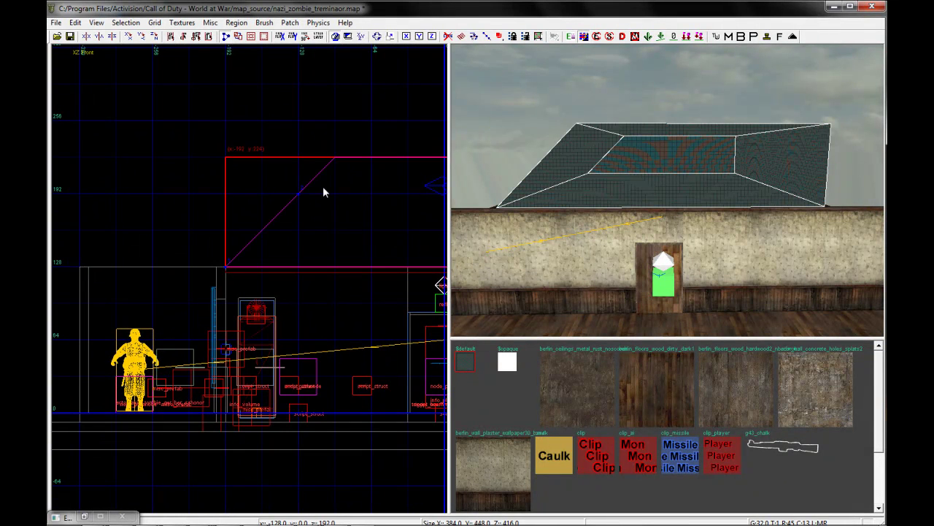
Move the clip line's upper point to the middle of the top edge (x 0, z 224) and cut off the western corner.
scroll(341, 173, up, 3)
mouse_move(261, 211)
mouse_down()
mouse_move(265, 129)
mouse_move(336, 193)
mouse_move(315, 232)
mouse_move(394, 144)
mouse_up()
scroll(394, 144, down, 3)
mouse_move(378, 159)
right_down()
mouse_move(245, 157)
mouse_move(328, 152)
right_up()
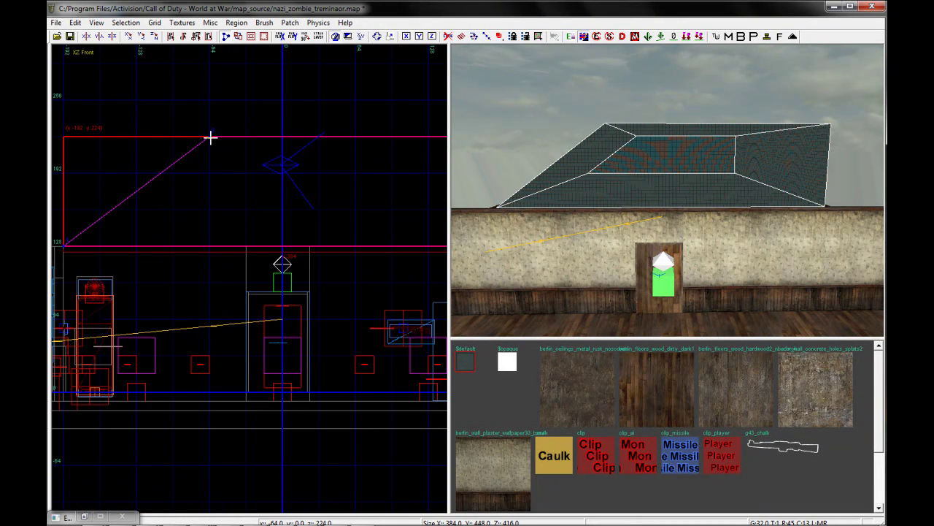
drag(210, 137, 277, 135)
scroll(286, 136, down, 3)
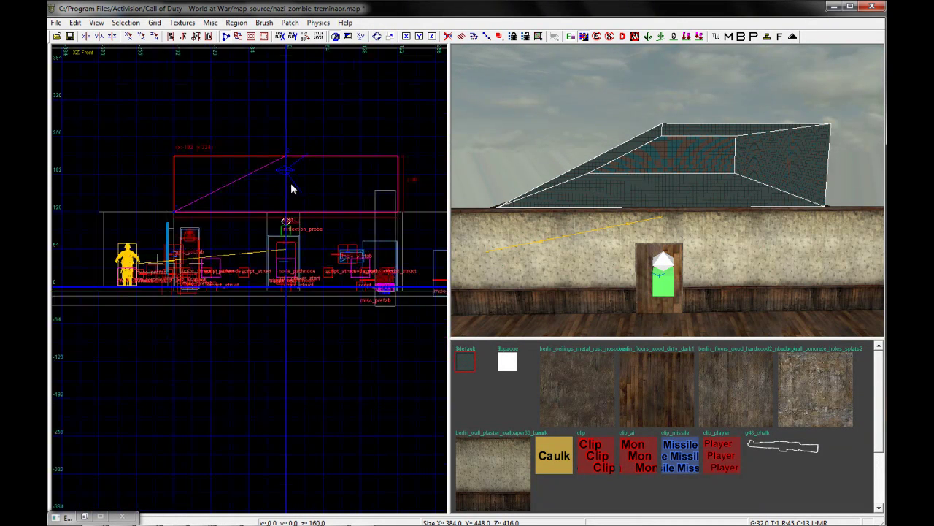
key(Return)
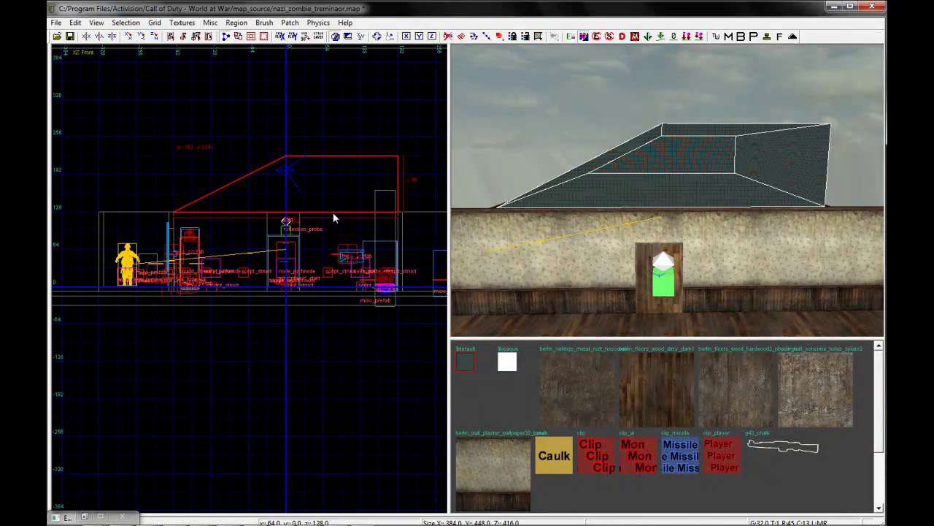
Clip off the brush's eastern corner from the ridge at x 0, z 224 down to x 192, z 128.
scroll(373, 204, up, 8)
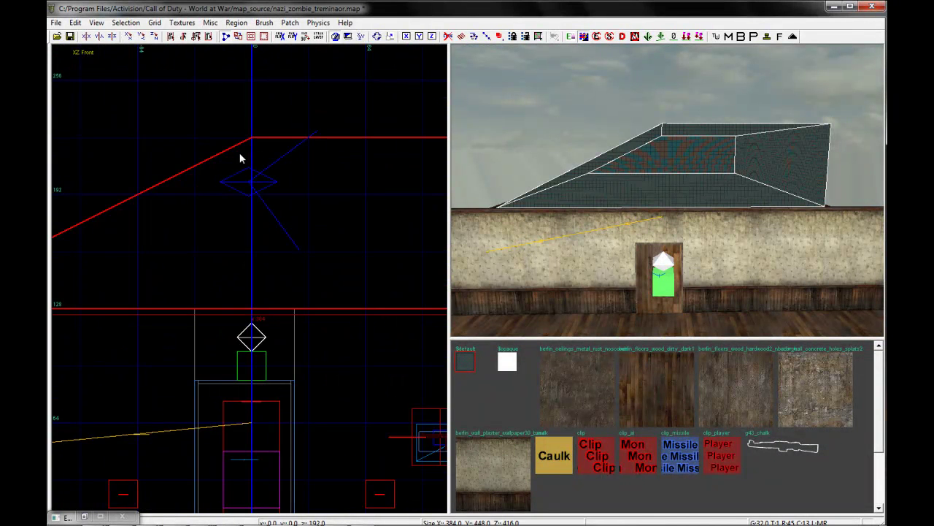
scroll(267, 135, up, 3)
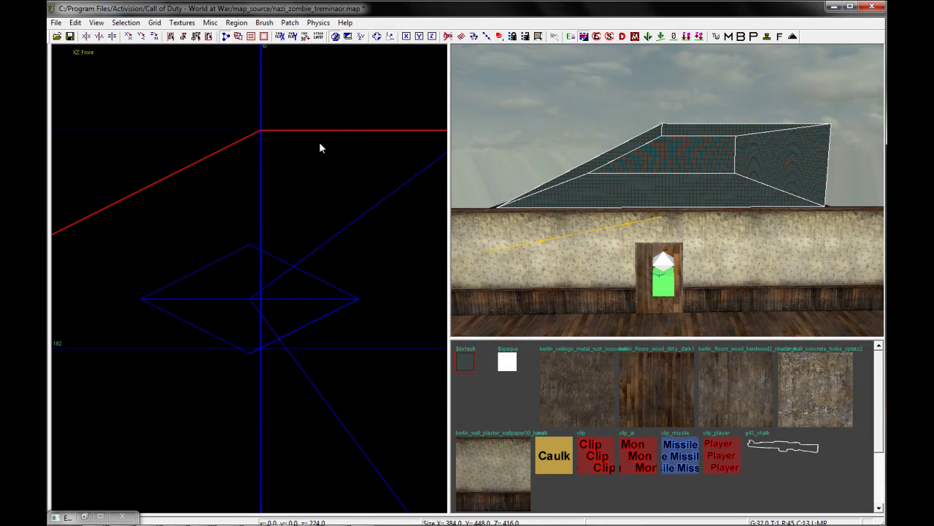
key(super)
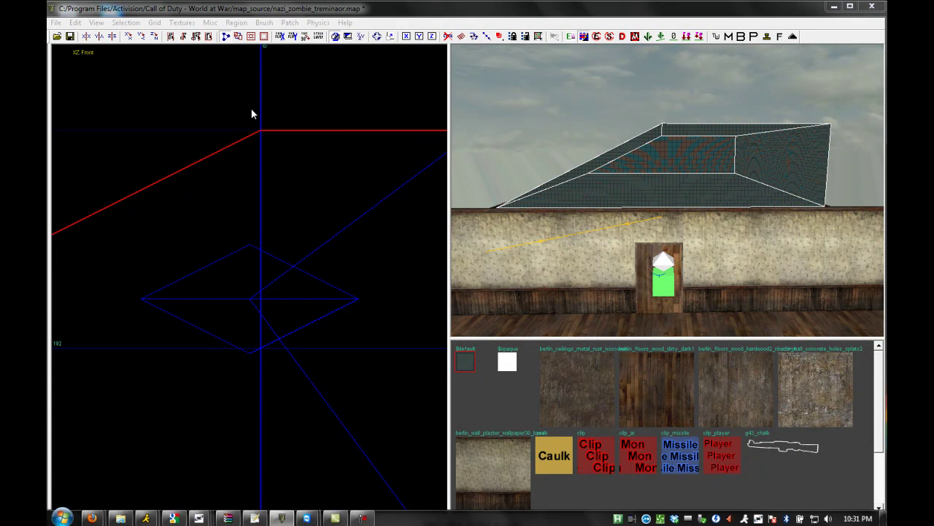
click(294, 89)
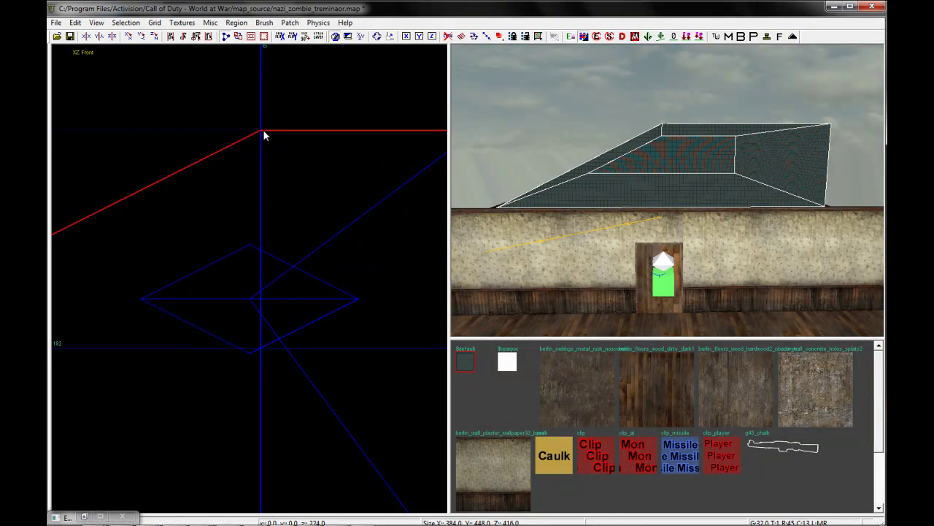
scroll(264, 135, down, 6)
right_drag(348, 212, 212, 137)
scroll(351, 210, down, 2)
right_drag(377, 208, 334, 197)
scroll(377, 207, up, 3)
scroll(325, 218, up, 2)
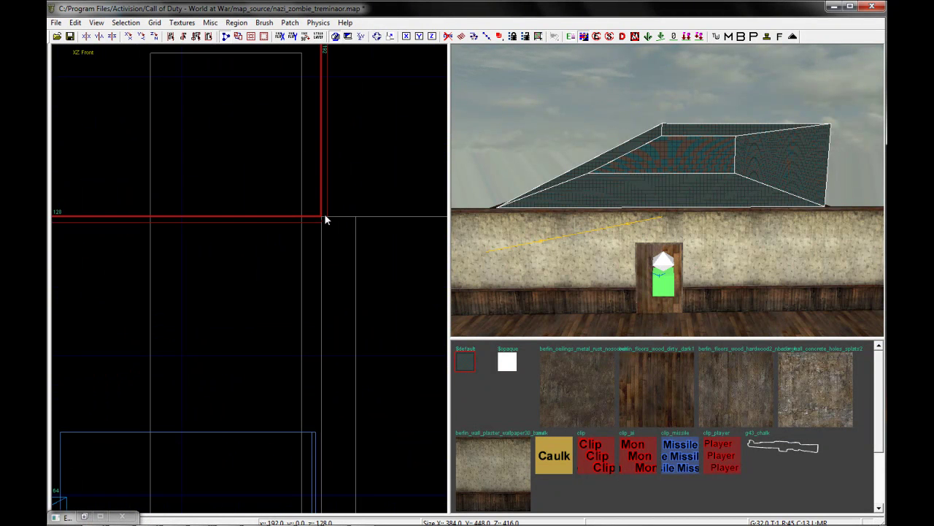
click(321, 216)
scroll(321, 219, down, 10)
right_drag(193, 235, 242, 241)
key(Return)
Apply the rusty metal ceiling texture to the gabled roof brush and deselect it.
right_drag(685, 254, 656, 267)
click(607, 385)
key(Escape)
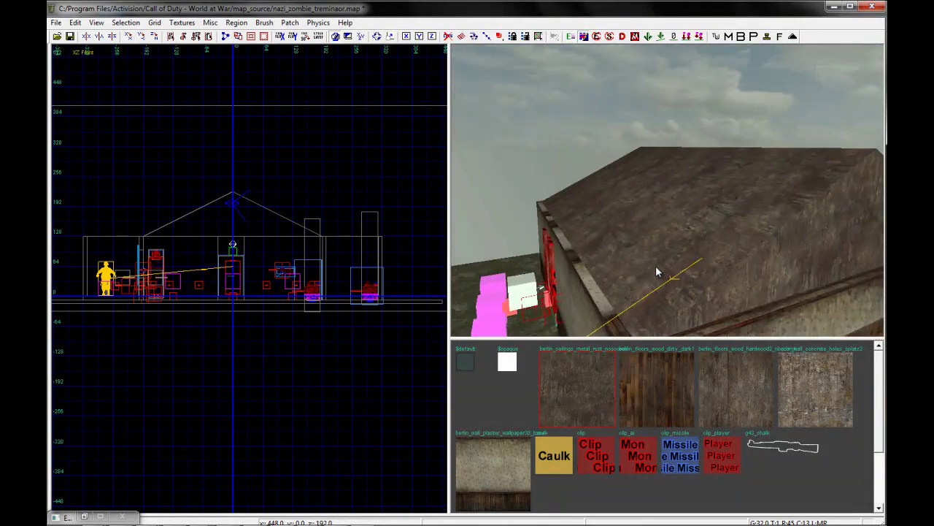
With grid size 8, extend the roof brush in the top view to the outer faces of the west, east and north walls.
shift+click(657, 267)
key(ctrl+Tab)
key(ctrl+Tab)
scroll(174, 256, up, 3)
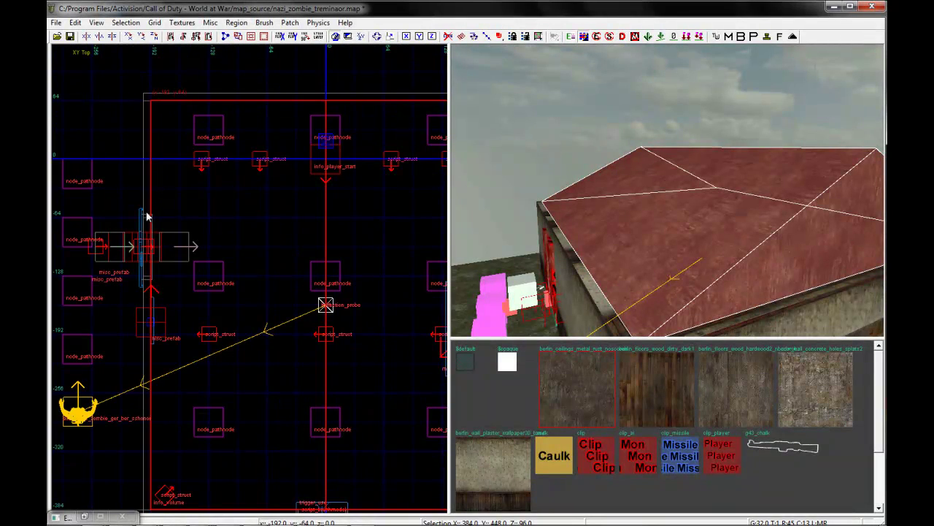
scroll(123, 208, up, 3)
key(4)
drag(145, 204, 137, 203)
scroll(281, 222, down, 3)
right_drag(281, 224, 94, 201)
drag(377, 200, 384, 198)
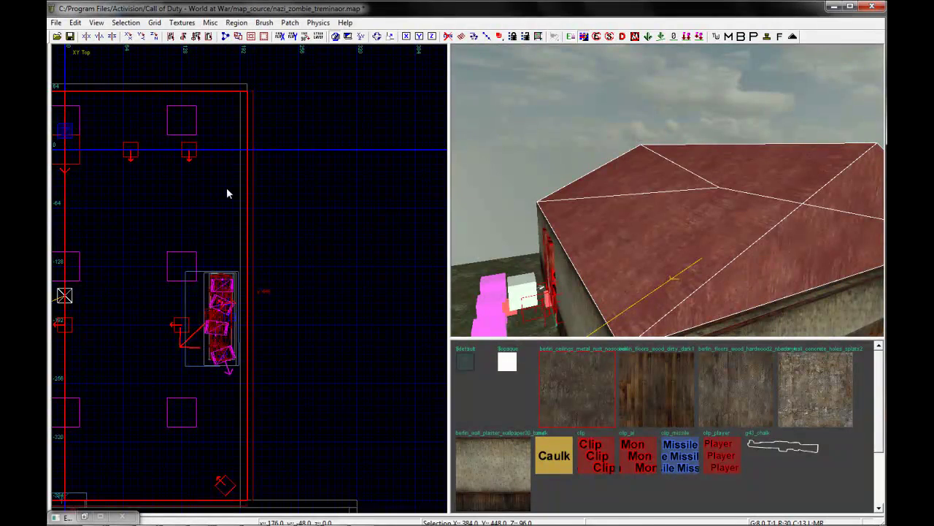
right_drag(228, 190, 400, 317)
drag(227, 190, 244, 179)
Select a sloping face of the gabled roof and browse the ceiling textures for a suitable covering.
mouse_move(648, 210)
right_down()
mouse_move(647, 223)
mouse_move(654, 216)
mouse_move(646, 212)
mouse_move(691, 201)
mouse_move(690, 215)
mouse_move(756, 182)
right_up()
key(Escape)
ctrl+shift+click(640, 189)
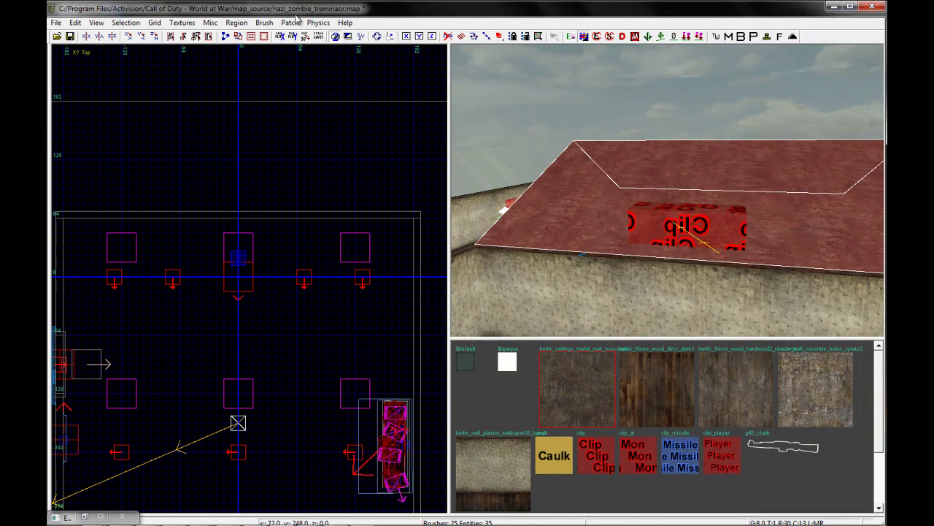
click(182, 23)
mouse_move(219, 179)
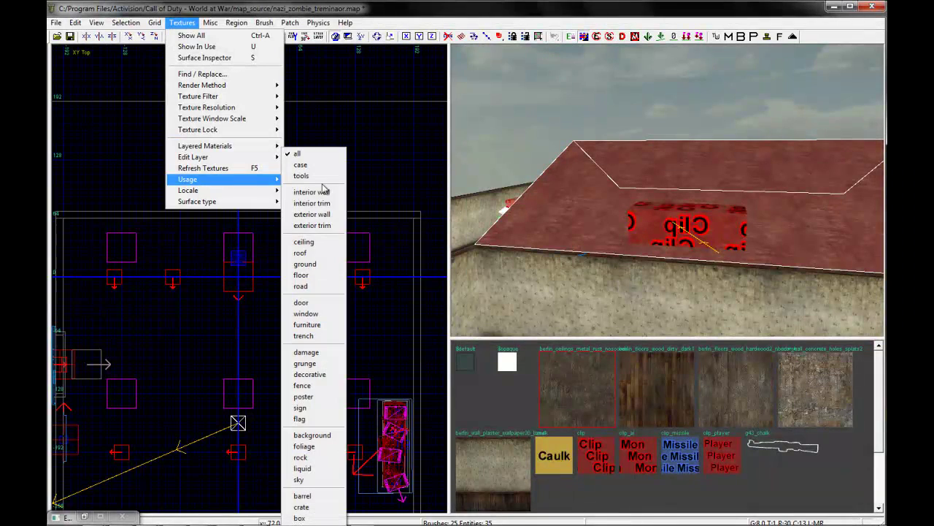
click(304, 242)
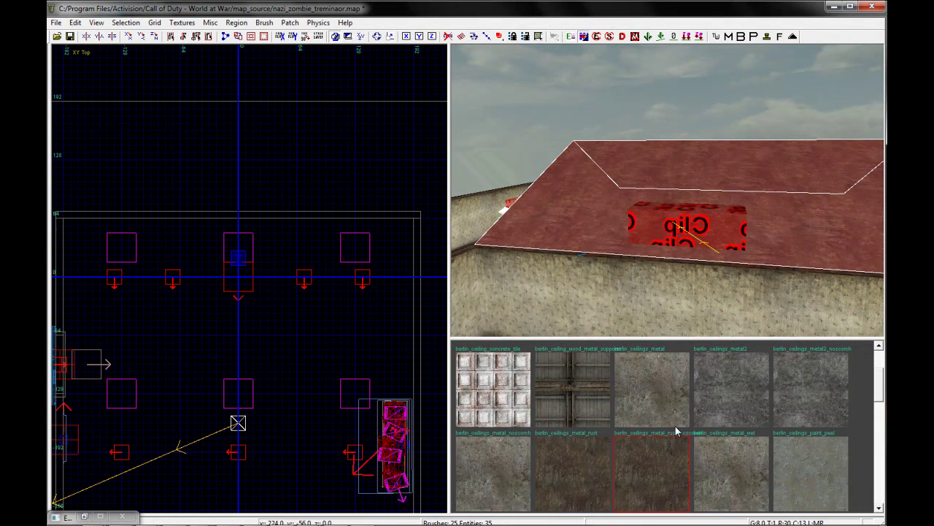
drag(879, 402, 879, 498)
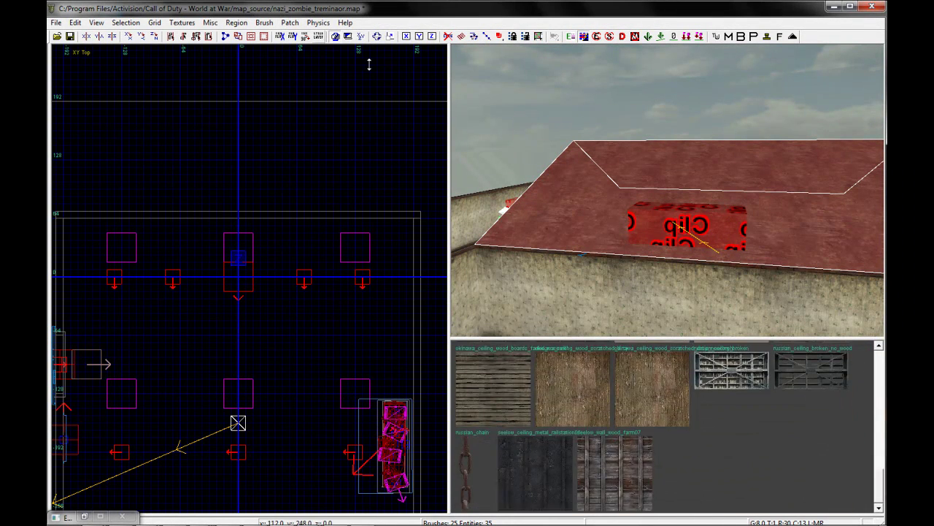
List the roof textures and apply berlin_roofs_brick_slate4 to the selected roof slope.
click(182, 23)
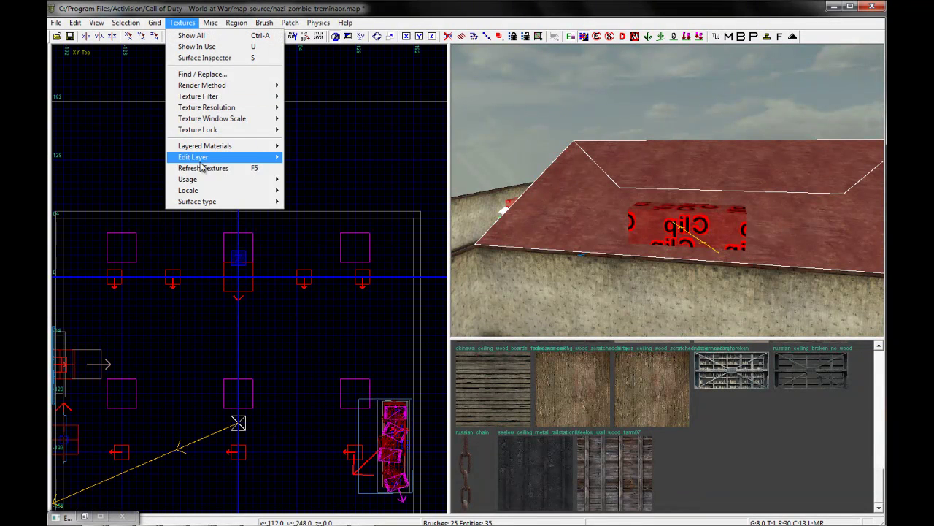
mouse_move(203, 180)
click(314, 254)
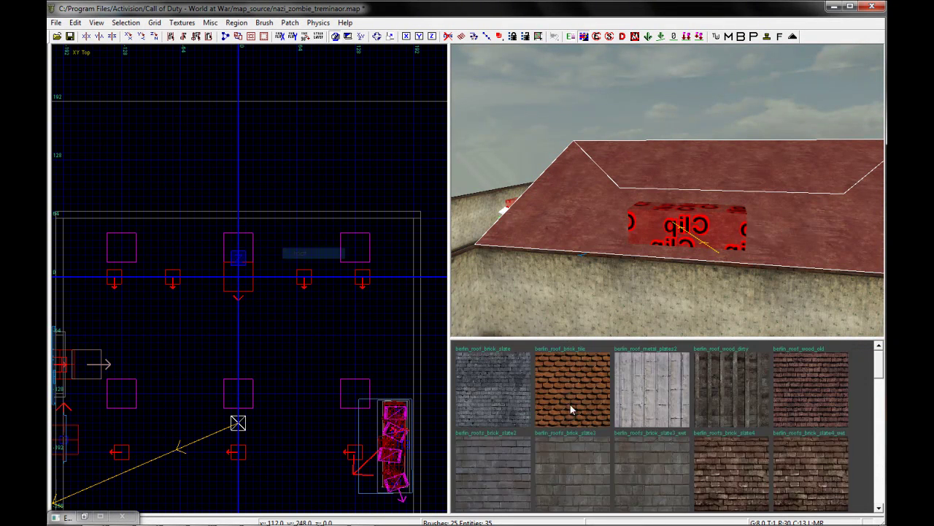
click(745, 465)
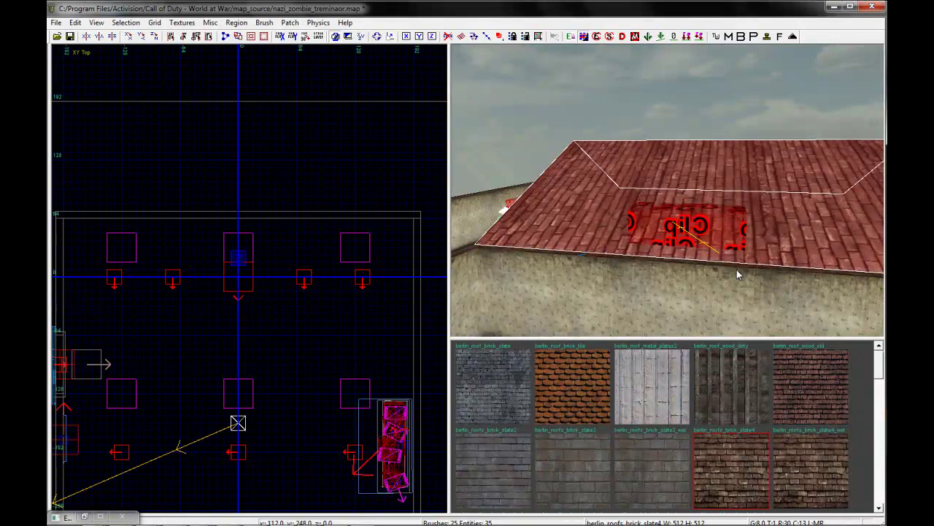
Try the orange berlin_roof_brick_tile texture on a roof slope and deselect the face.
right_drag(759, 251, 750, 222)
scroll(766, 252, up, 3)
scroll(752, 224, down, 3)
ctrl+shift+click(672, 234)
click(555, 391)
key(Escape)
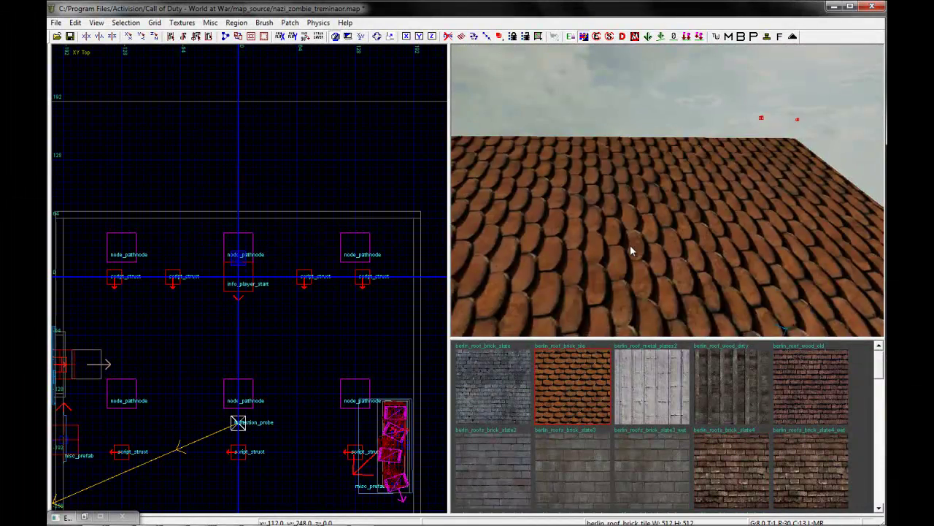
Replace the orange tile texture on the roof slope with berlin_roofs_brick_slate4 and deselect the face.
scroll(630, 244, down, 4)
ctrl+shift+click(644, 242)
click(726, 442)
key(Escape)
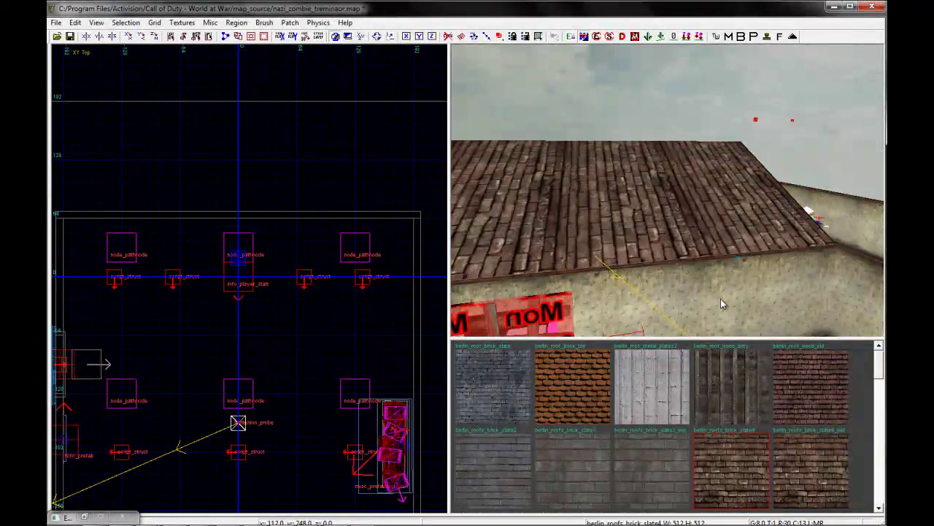
Set the slate texture's rotation to 90 on a roof slope in the surface inspector, and deselect the face.
right_drag(721, 248, 724, 234)
scroll(716, 269, down, 2)
scroll(716, 267, down, 3)
right_drag(666, 174, 667, 175)
ctrl+shift+click(596, 179)
right_drag(652, 217, 653, 222)
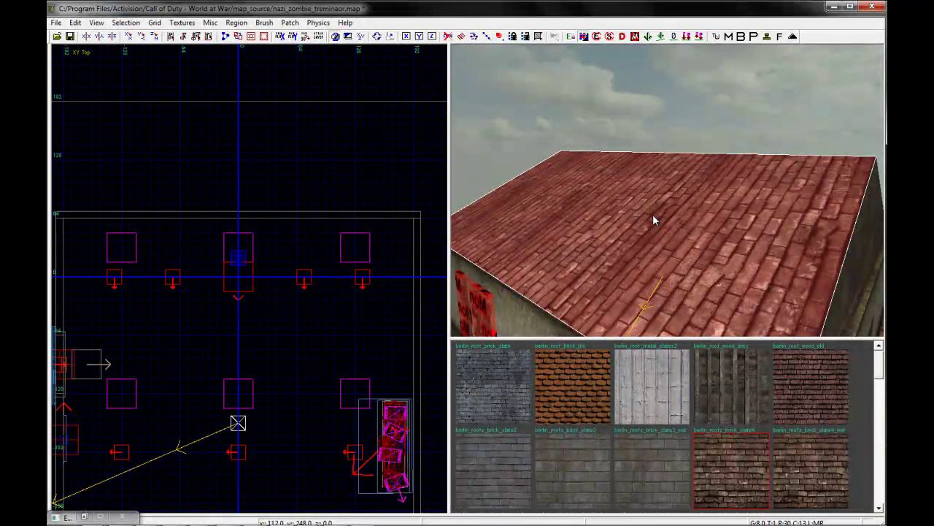
key(s)
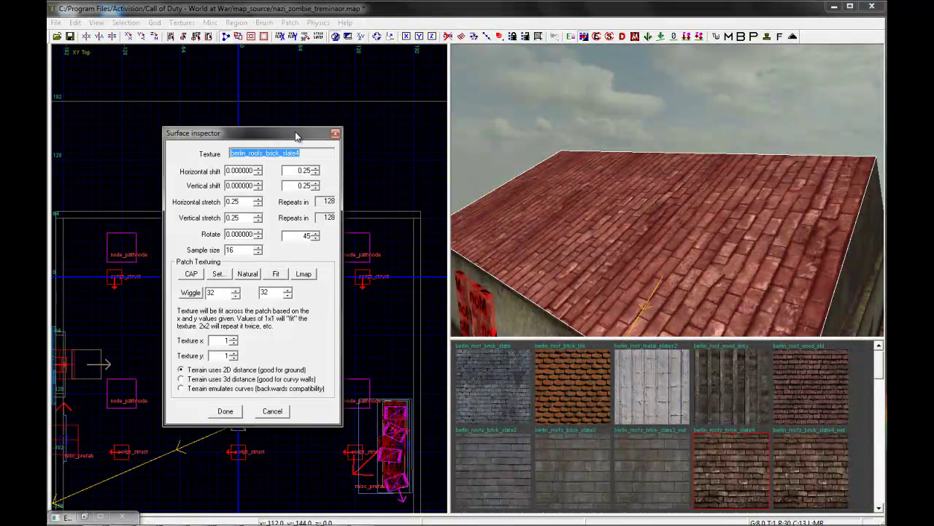
drag(275, 139, 283, 143)
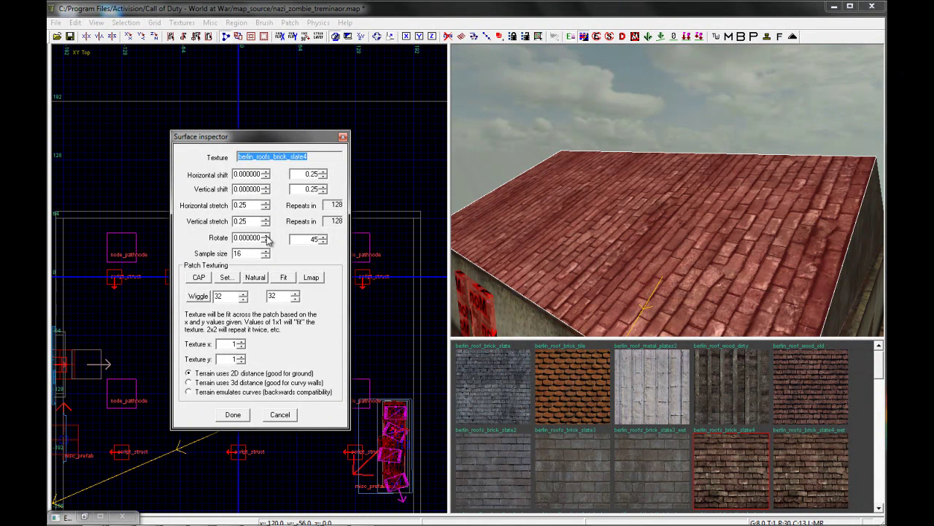
click(234, 237)
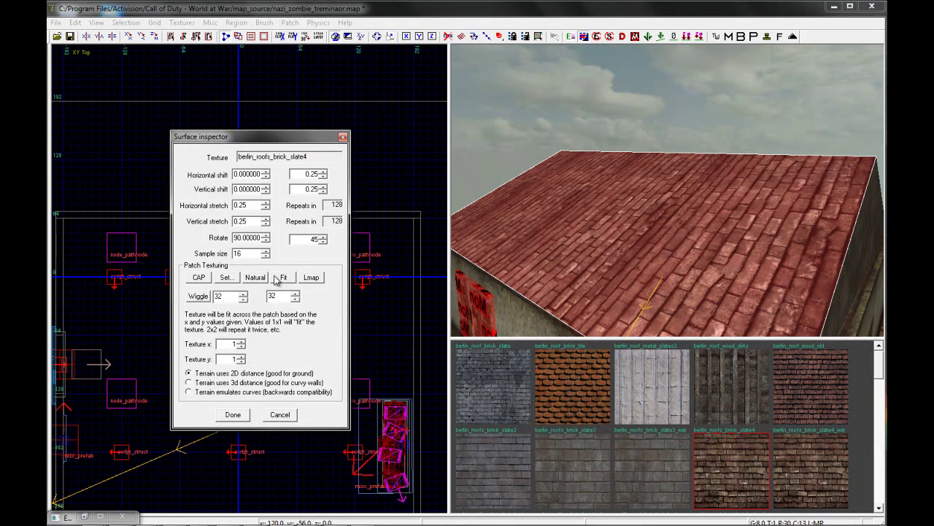
key(Return)
mouse_move(576, 157)
right_down()
mouse_move(639, 213)
mouse_move(667, 219)
mouse_move(648, 211)
mouse_move(654, 218)
mouse_move(638, 235)
right_up()
key(Escape)
key(Escape)
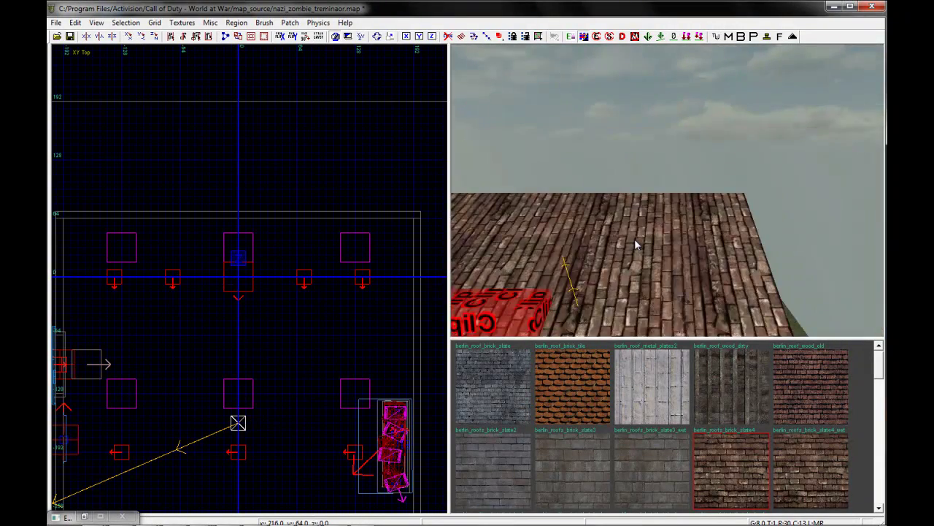